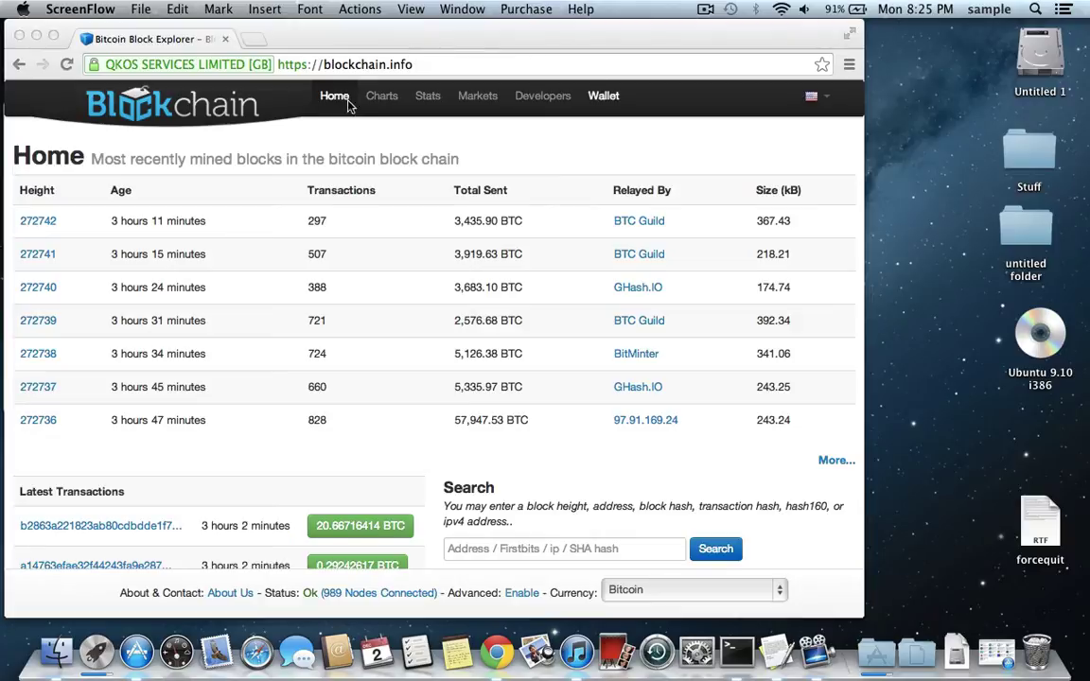
Step: Open the new wallet creation form in the Wallet section of blockchain.info
click(360, 67)
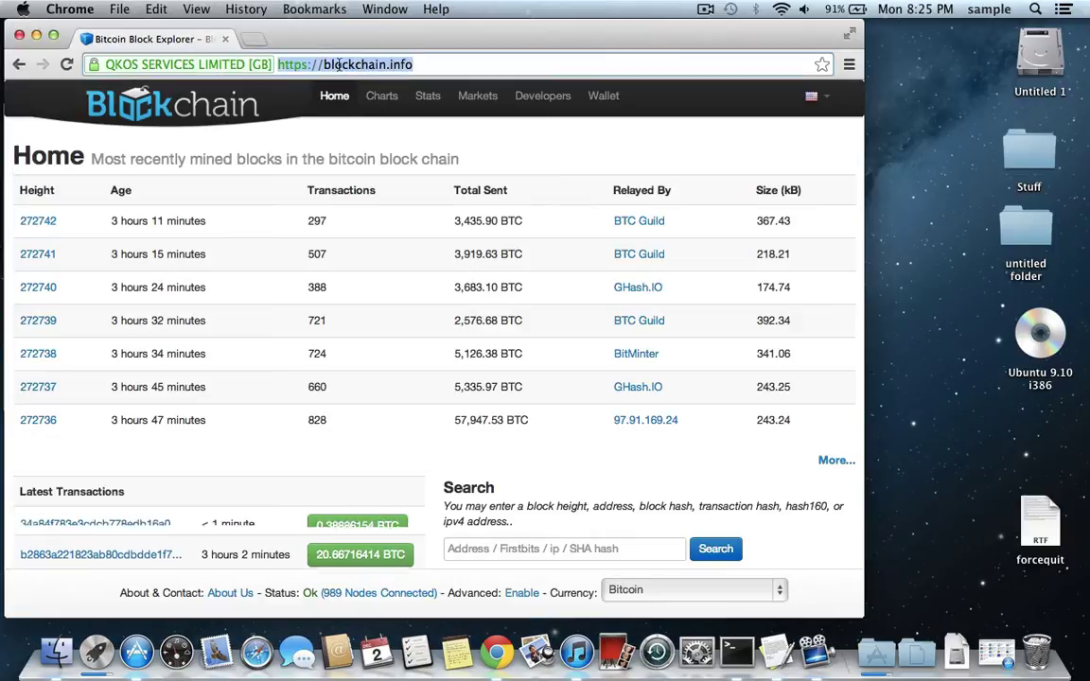
click(604, 98)
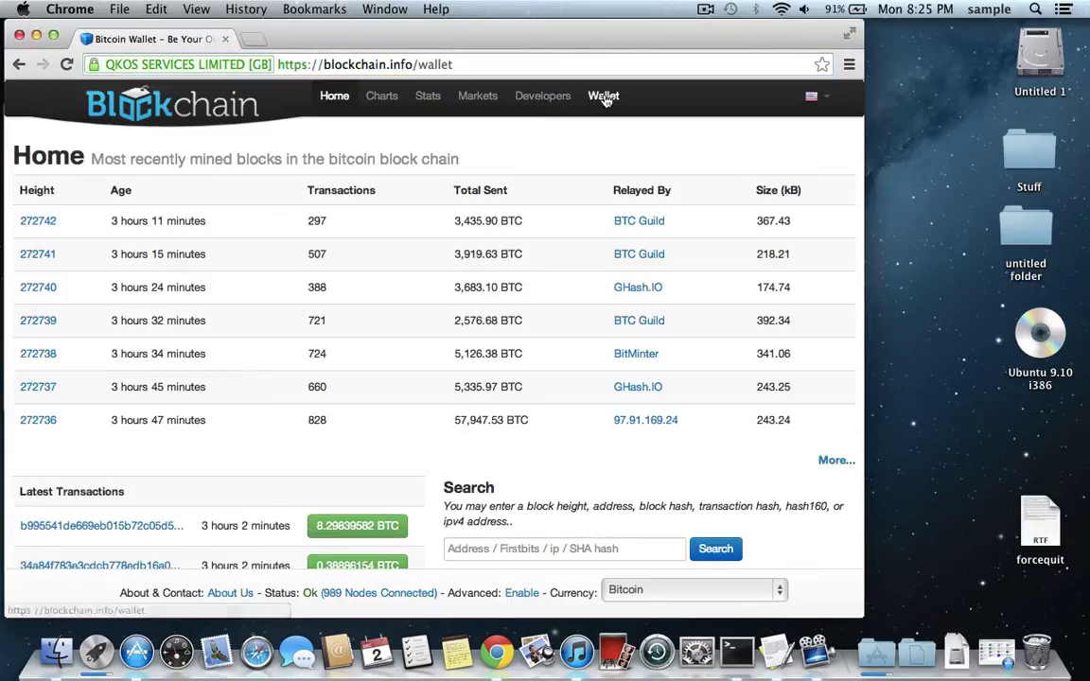
click(172, 236)
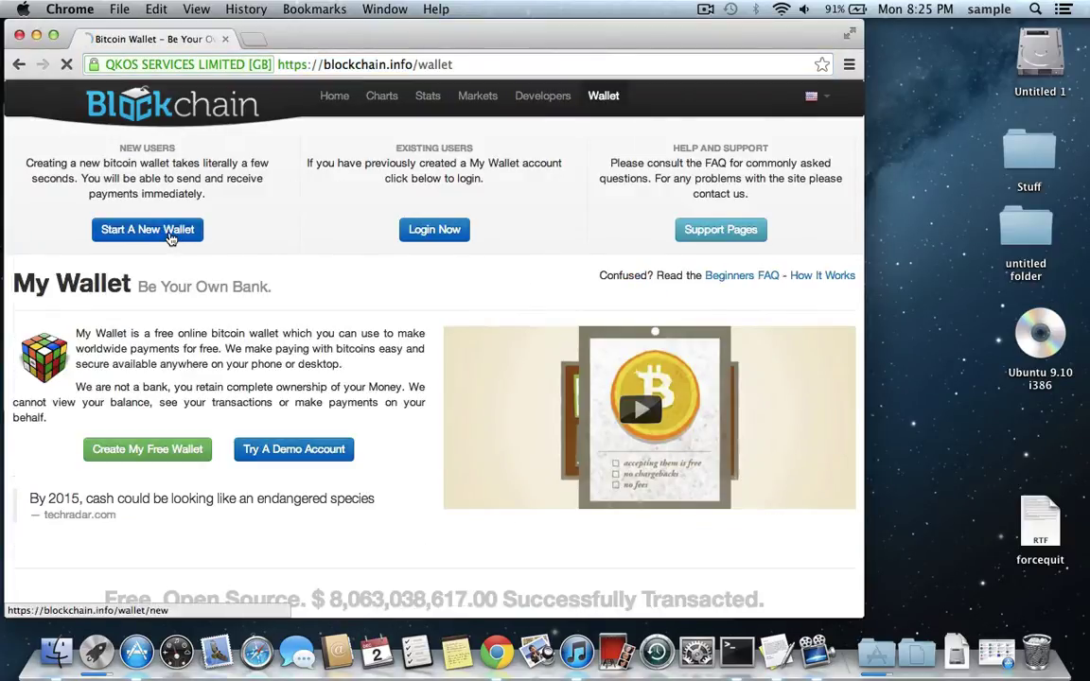
click(439, 244)
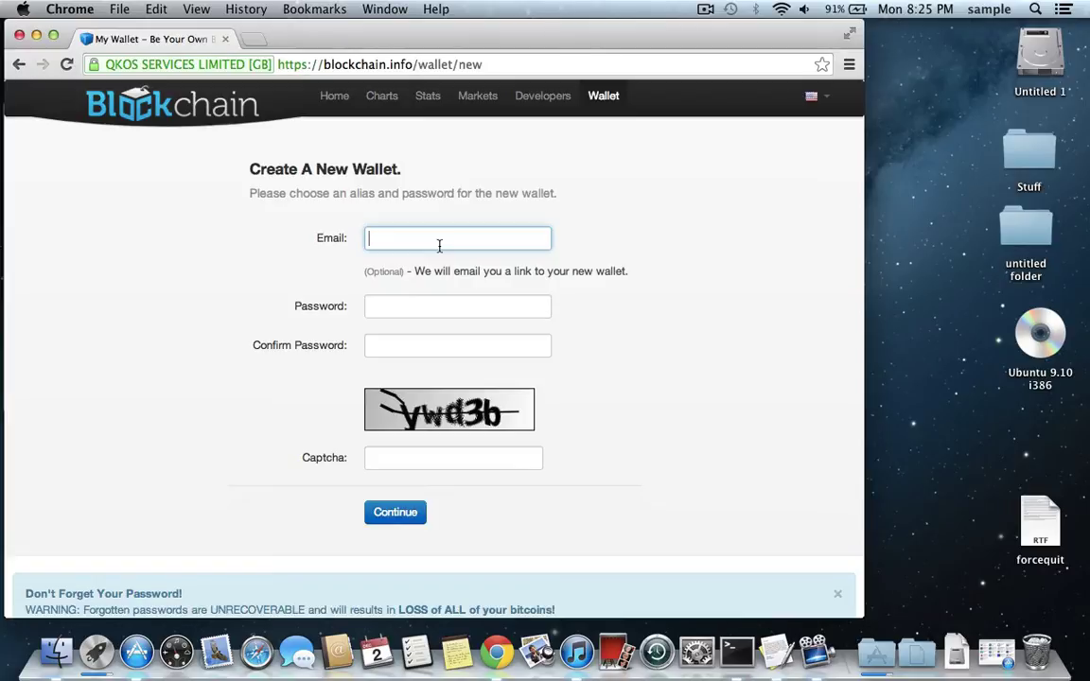
Step: Review the password notes below the form, and enter a wallet password and its confirmation, leaving the optional email blank
scroll(229, 416, down, 5)
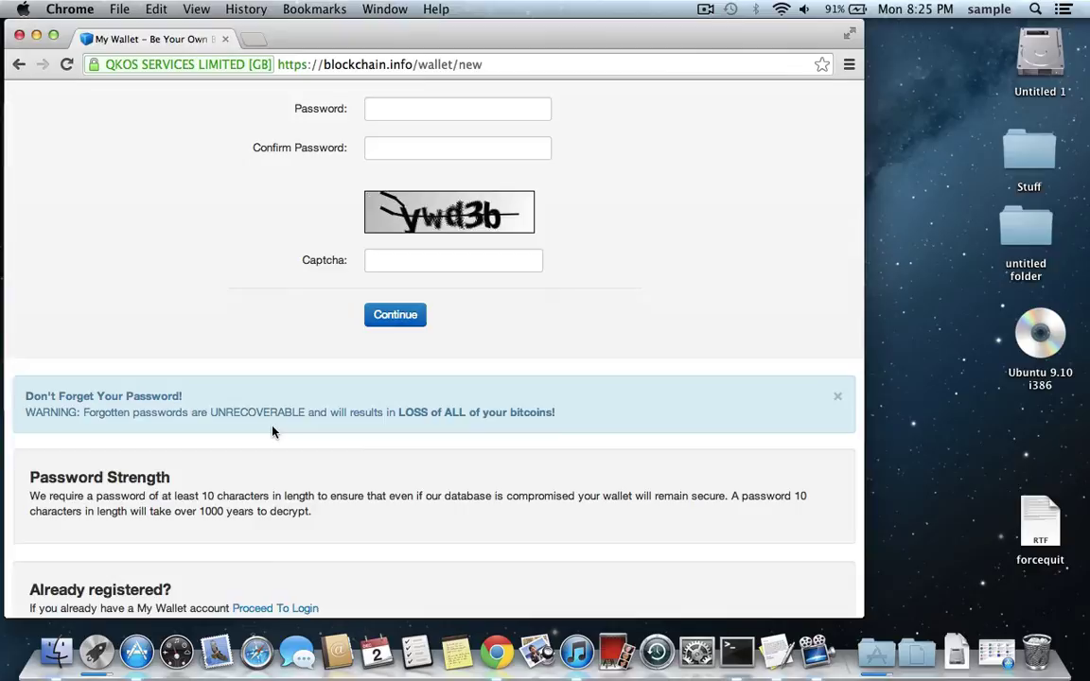
scroll(273, 433, up, 4)
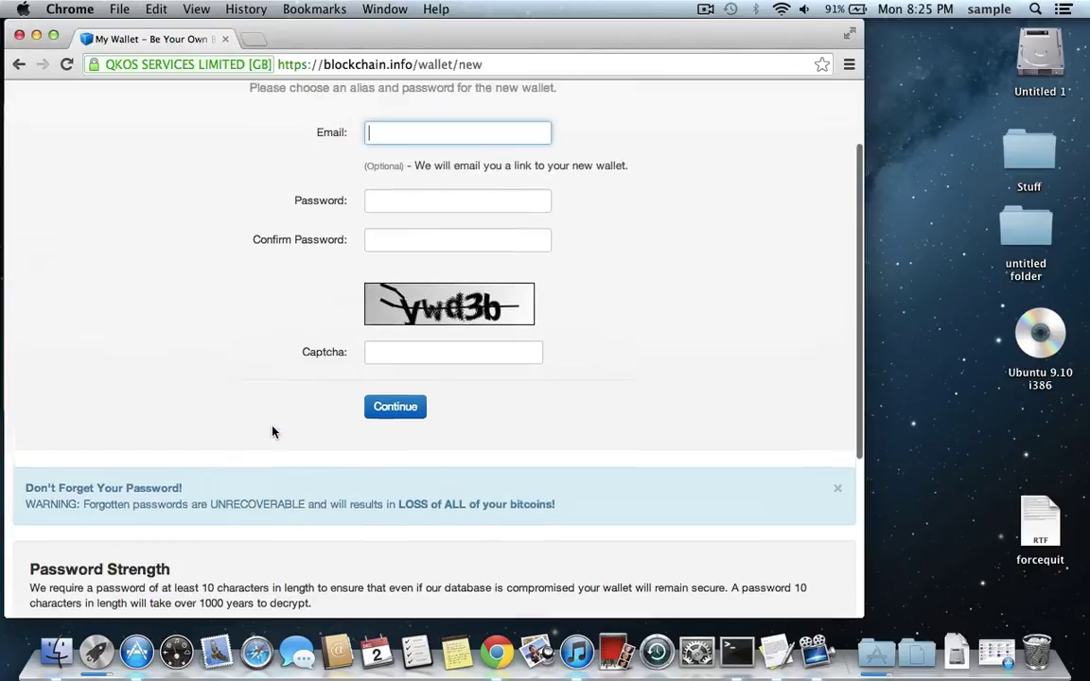
scroll(273, 432, down, 6)
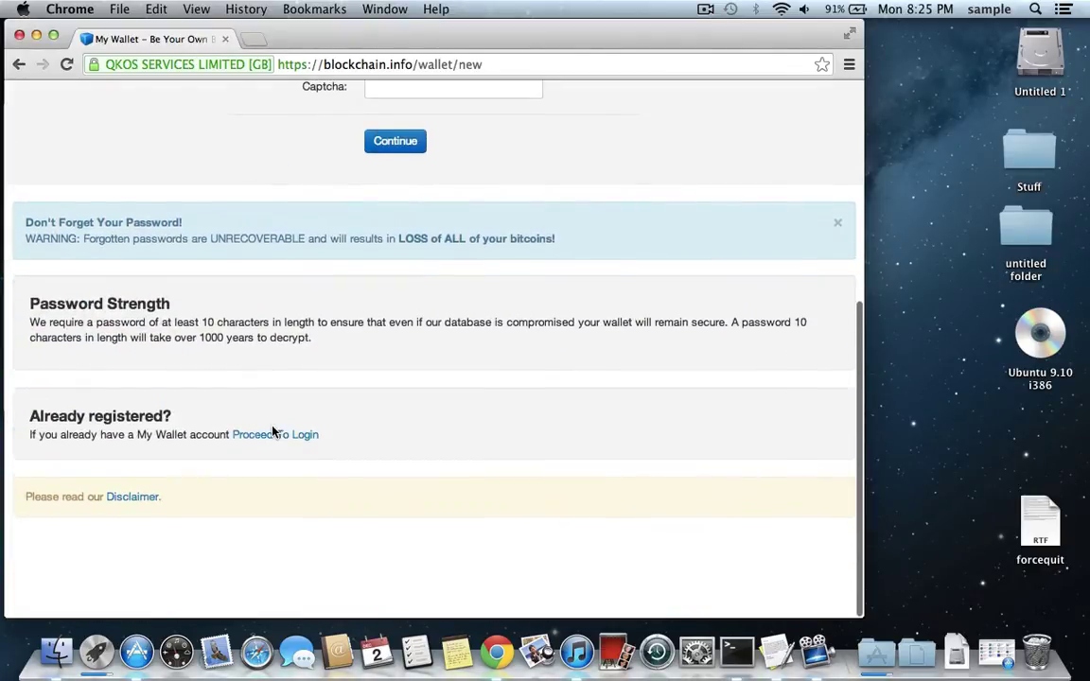
scroll(272, 433, up, 5)
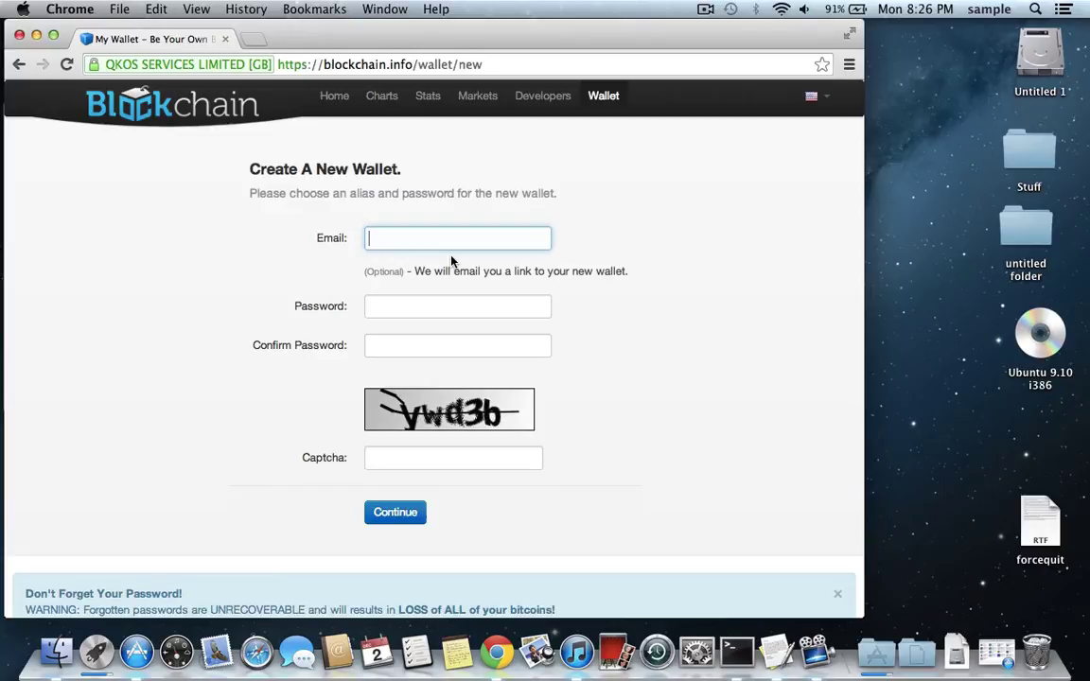
click(405, 306)
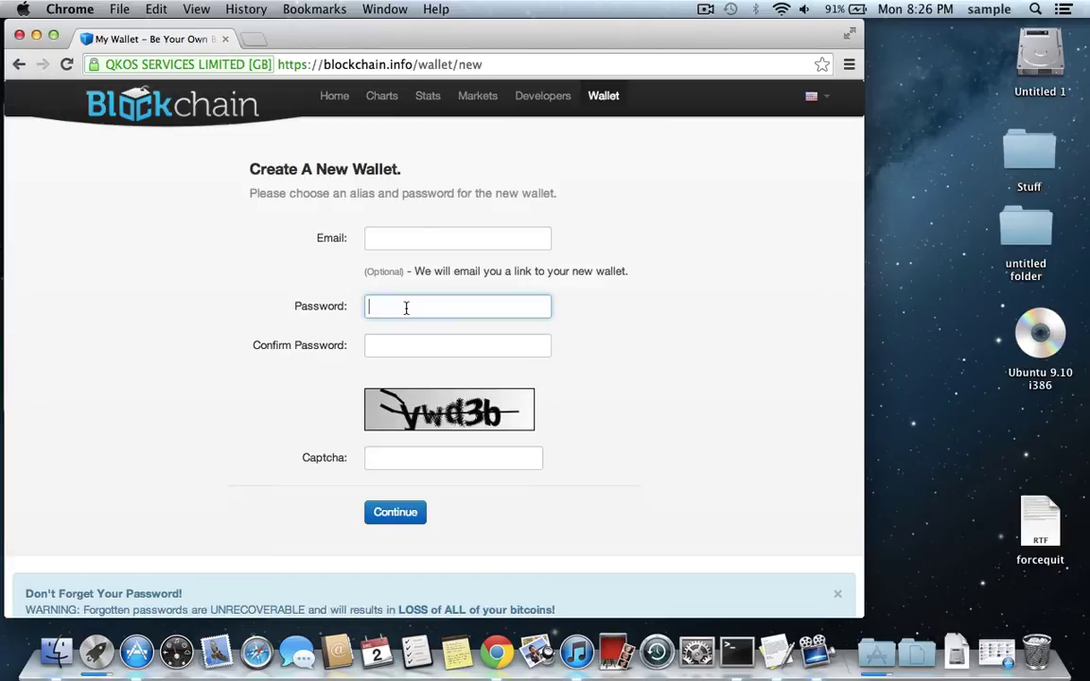
text(****)
key(BackSpace)
key(BackSpace)
key(BackSpace)
key(BackSpace)
text(********)
key(Tab)
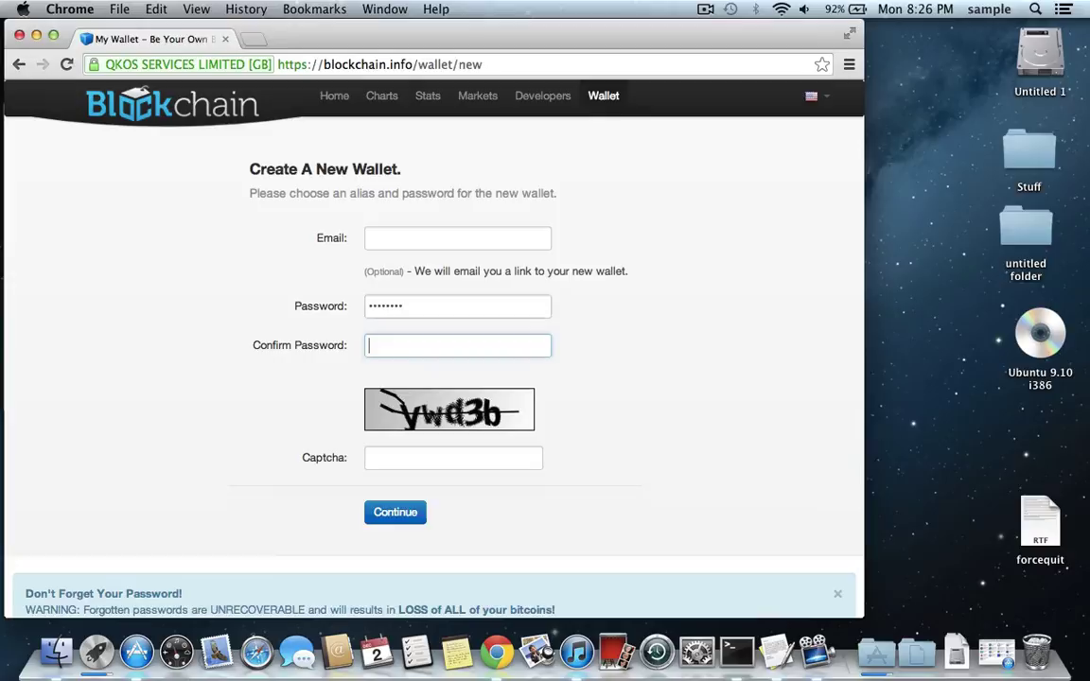
text(********)
Step: Fill in the captcha code from the image and submit the new wallet form
click(474, 452)
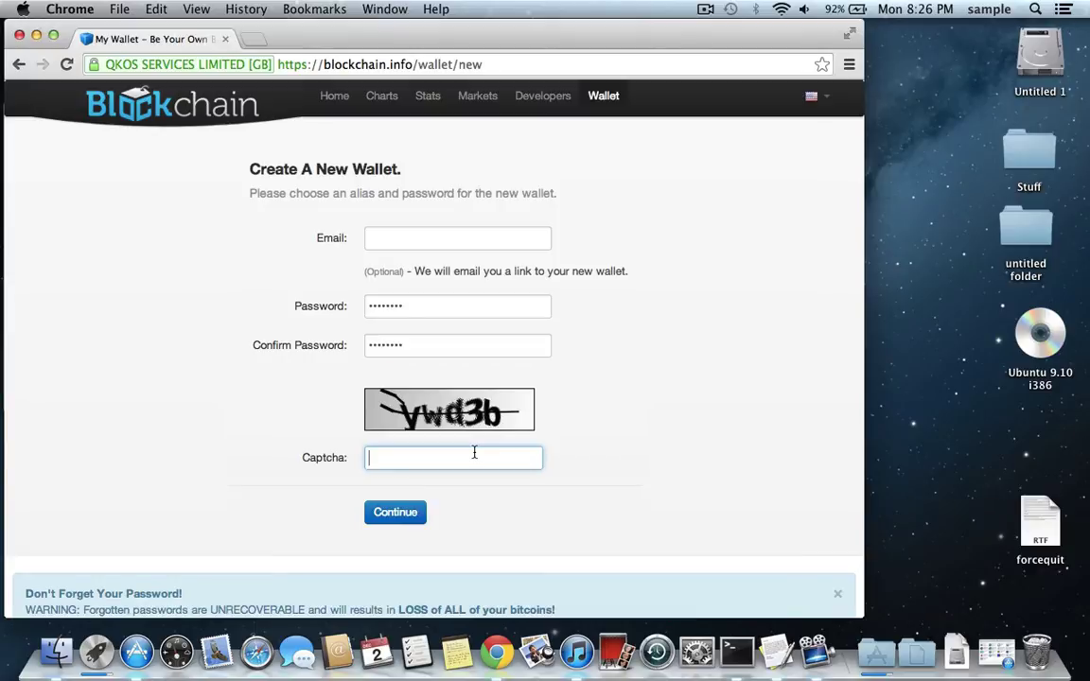
text(ywd3b)
click(388, 516)
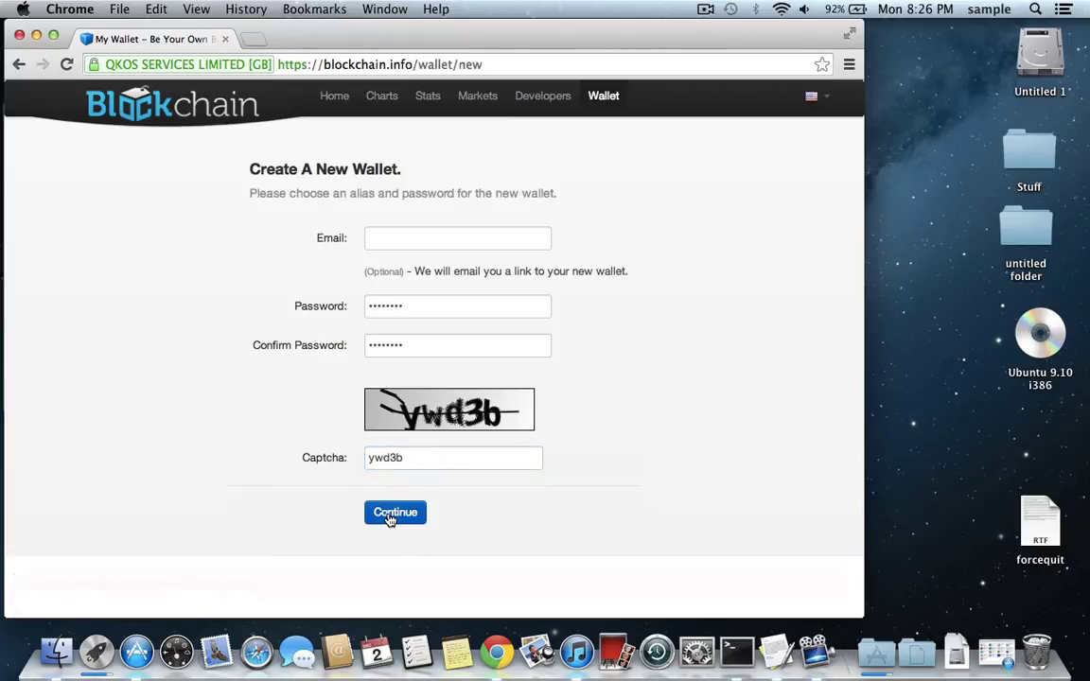
Step: Replace the wallet password and its confirmation with one of at least 10 characters, and submit the form
double_click(430, 307)
text(********)
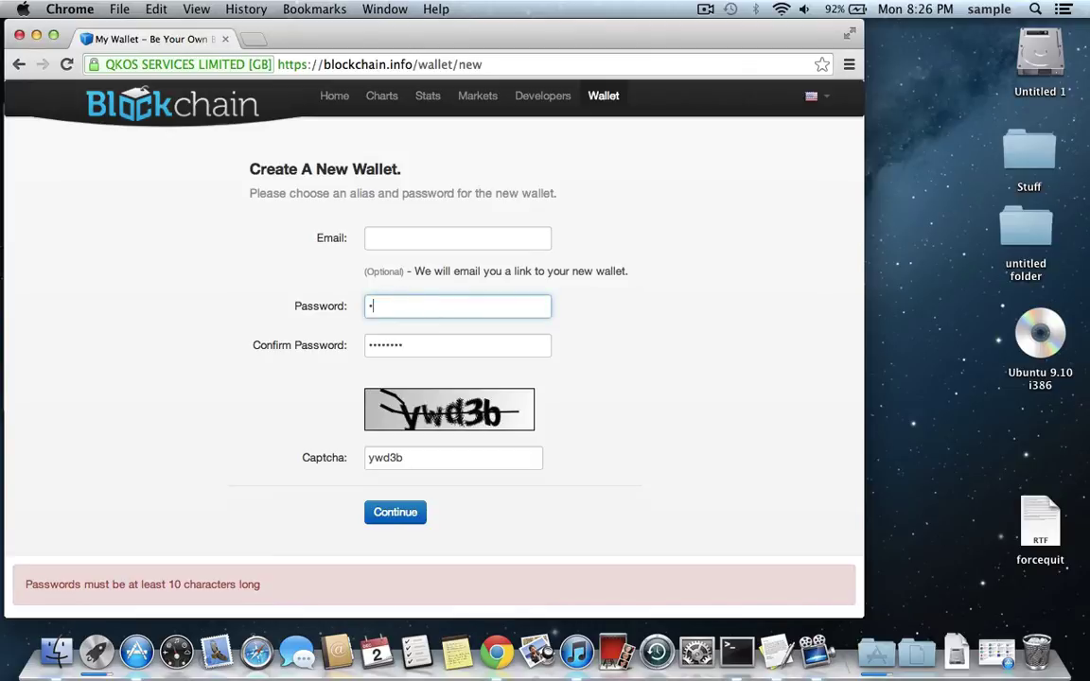
text(***)
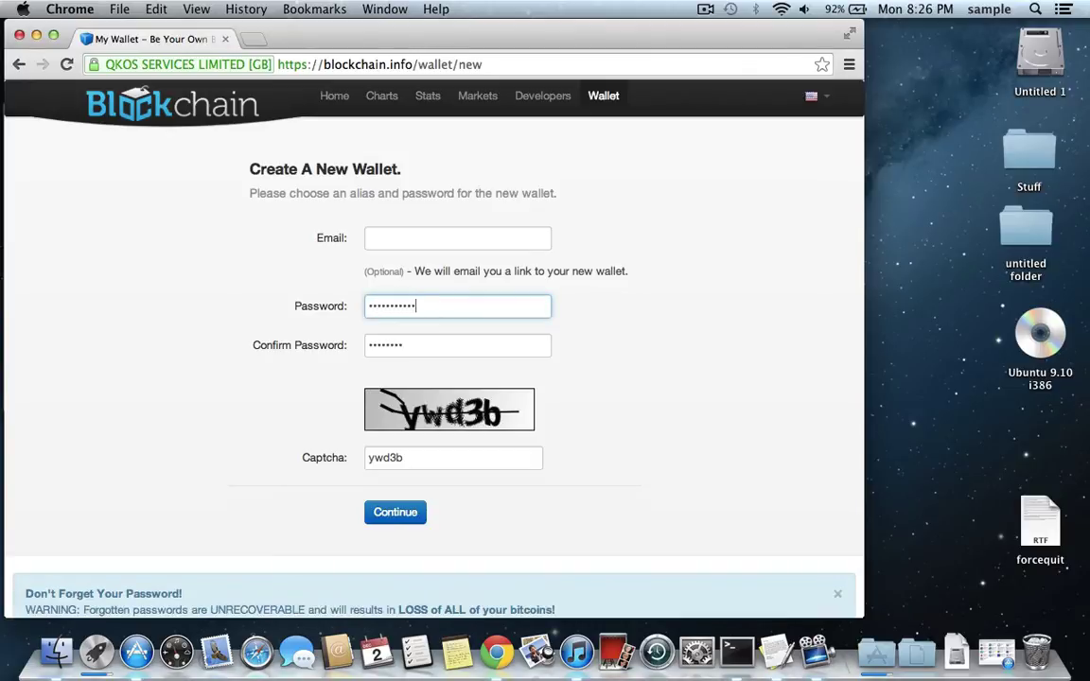
key(Tab)
text(******)
key(BackSpace)
key(BackSpace)
key(BackSpace)
key(BackSpace)
key(BackSpace)
key(BackSpace)
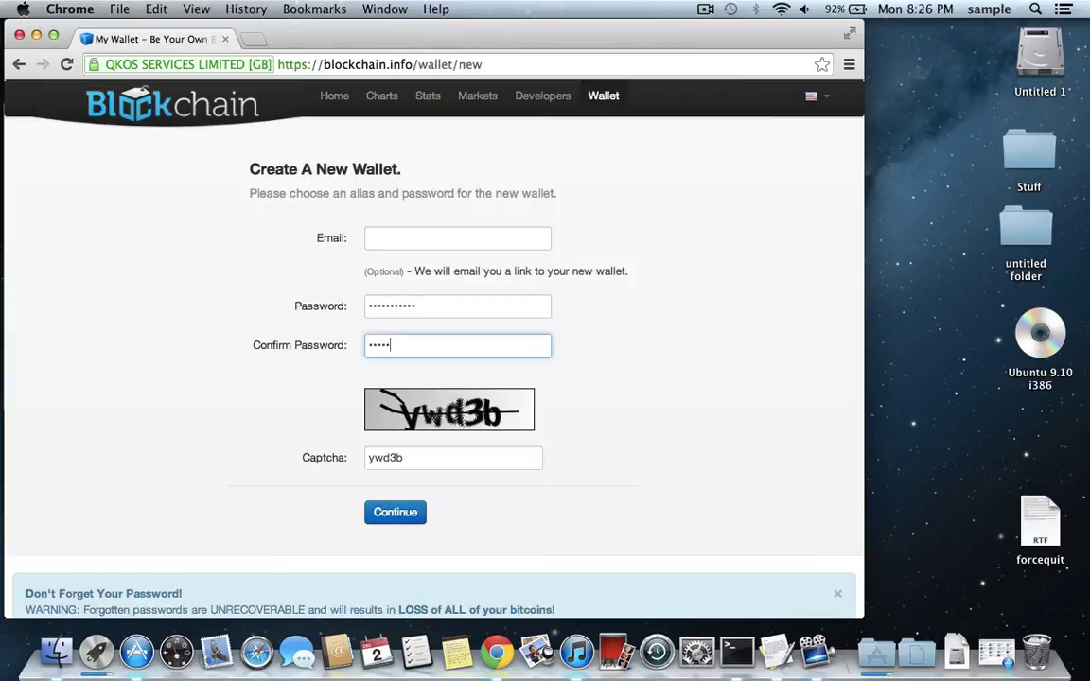
text(***********)
click(394, 516)
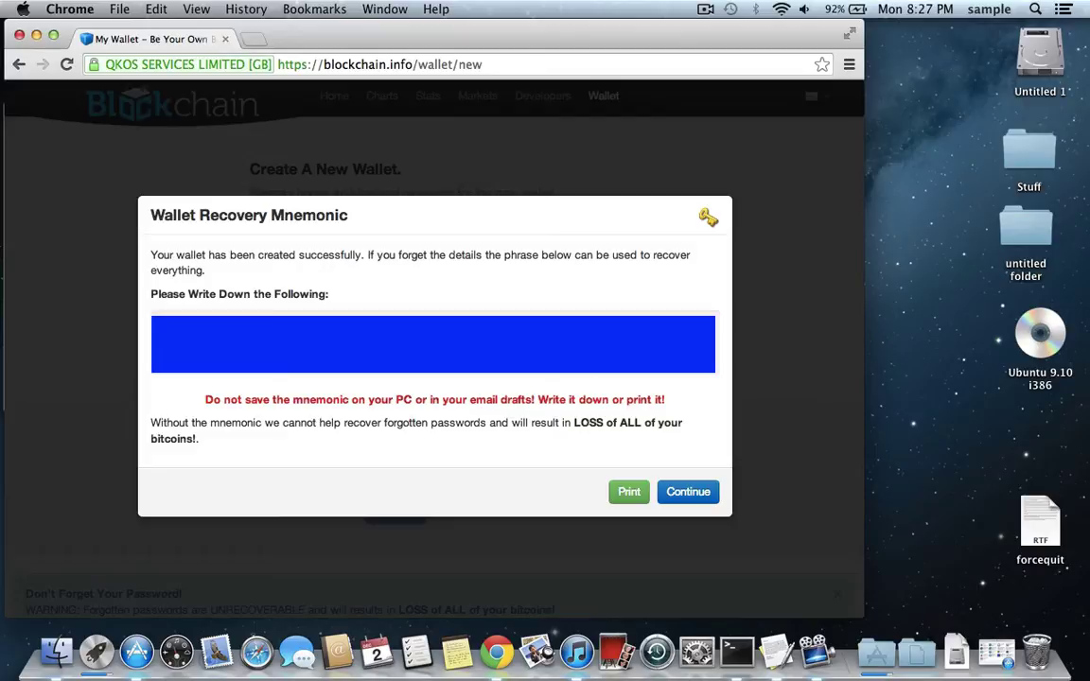
Step: Continue past the wallet recovery mnemonic and open the new wallet with the account password
click(678, 493)
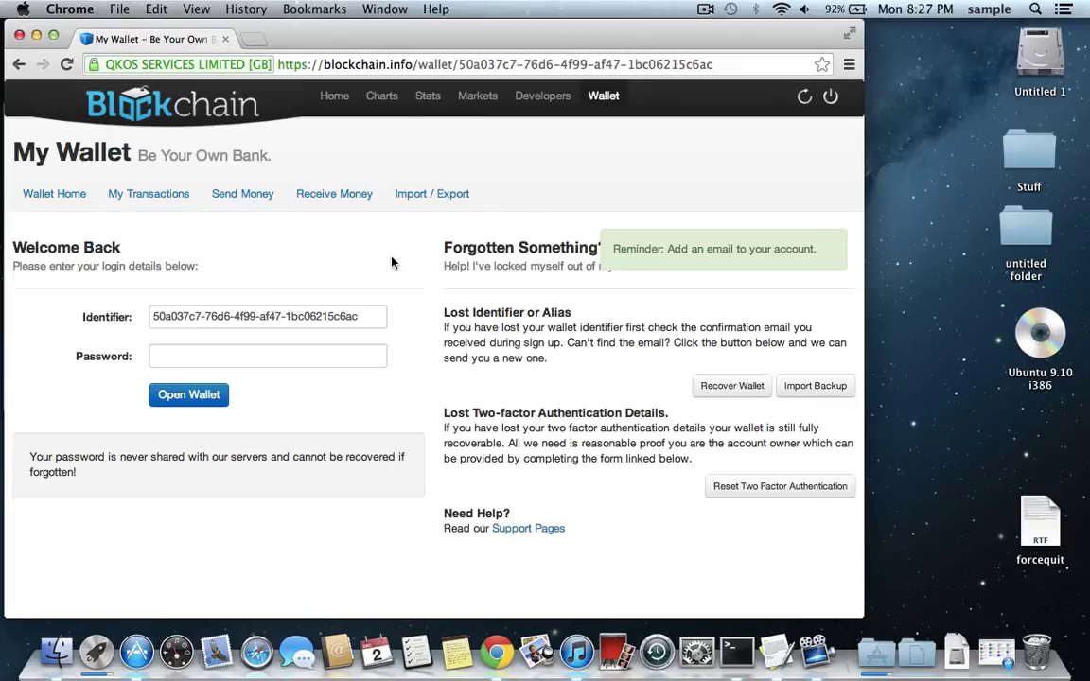
click(246, 356)
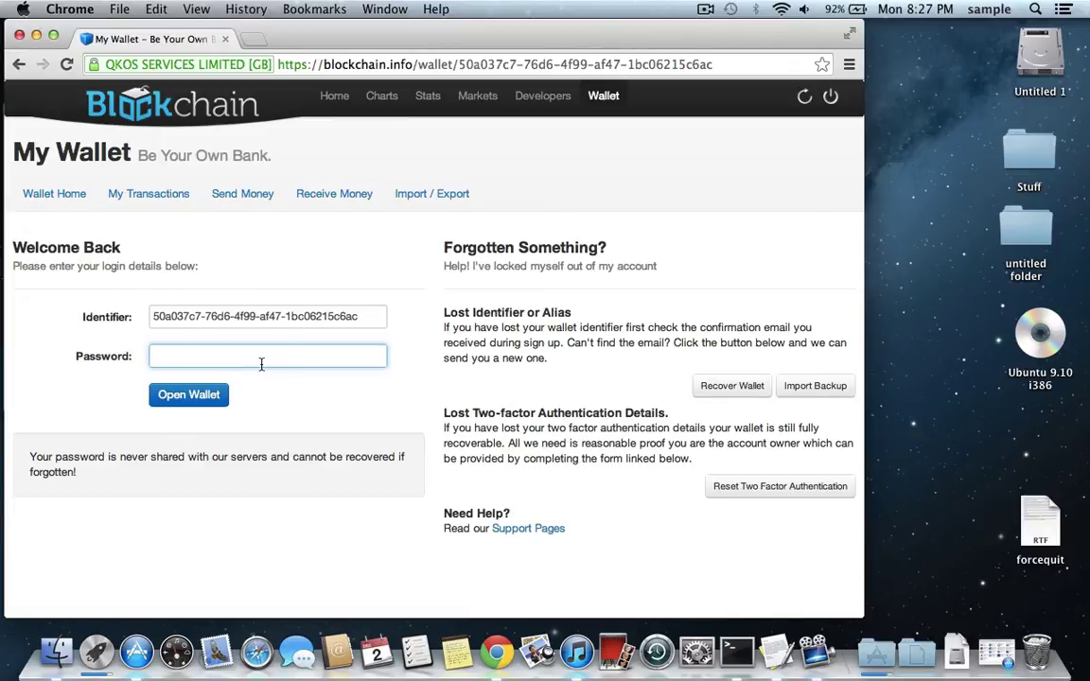
text(••••••)
key(BackSpace)
key(BackSpace)
key(BackSpace)
key(BackSpace)
key(BackSpace)
key(BackSpace)
text(••••••••)
key(Return)
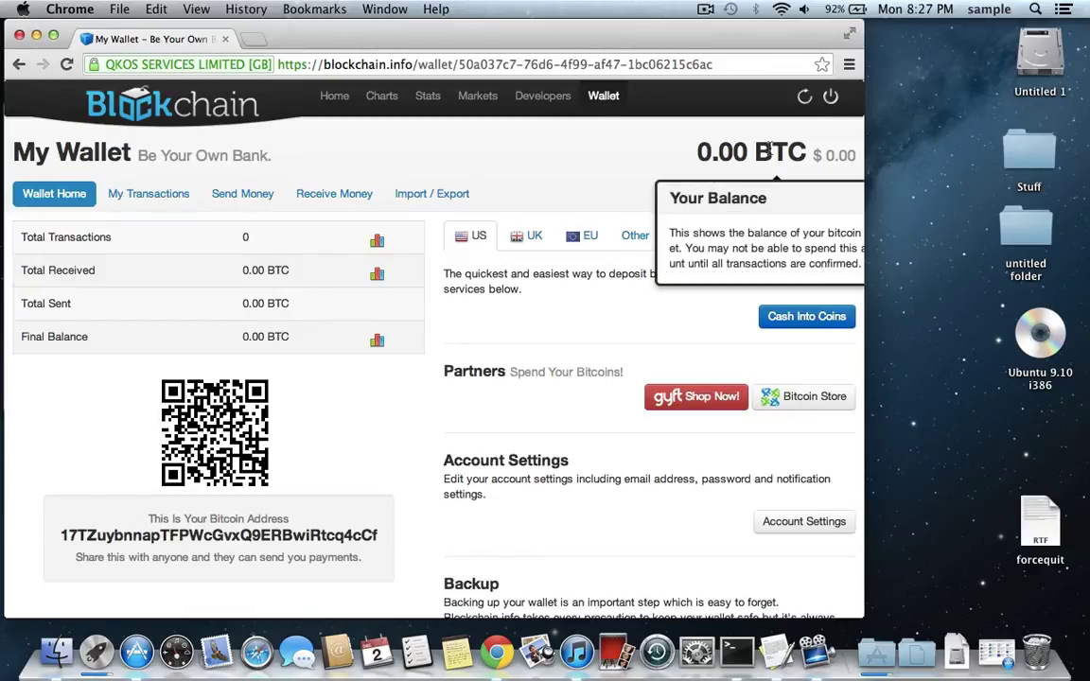
Step: Look over the wallet home page and load bitvisitor.com in a new browser tab
scroll(604, 312, down, 2)
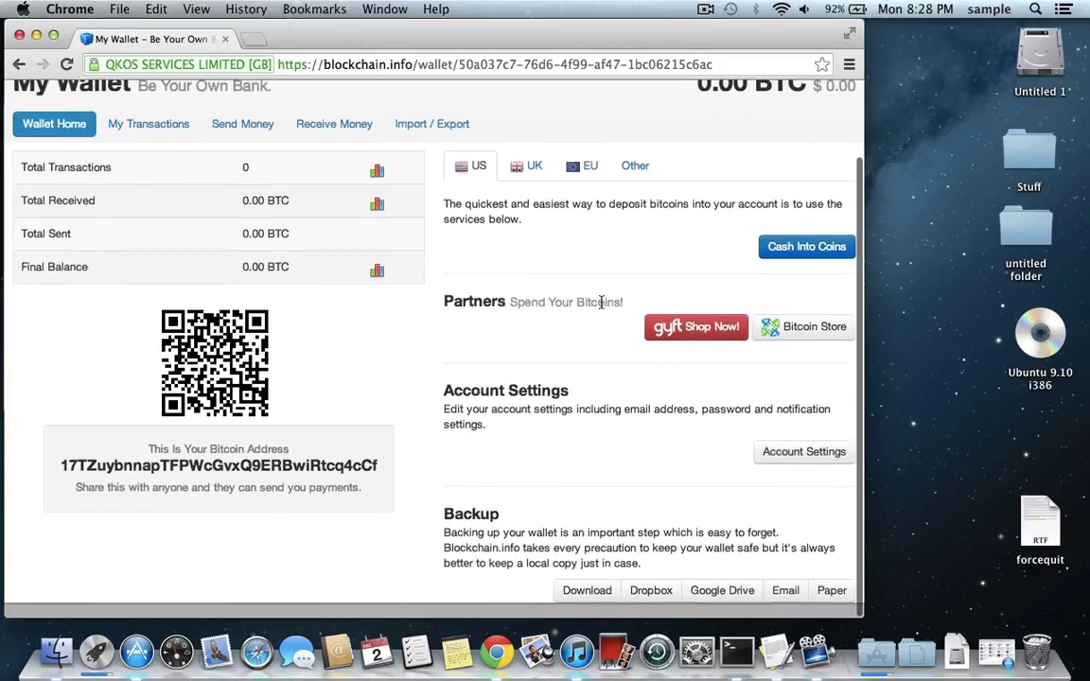
scroll(602, 310, up, 2)
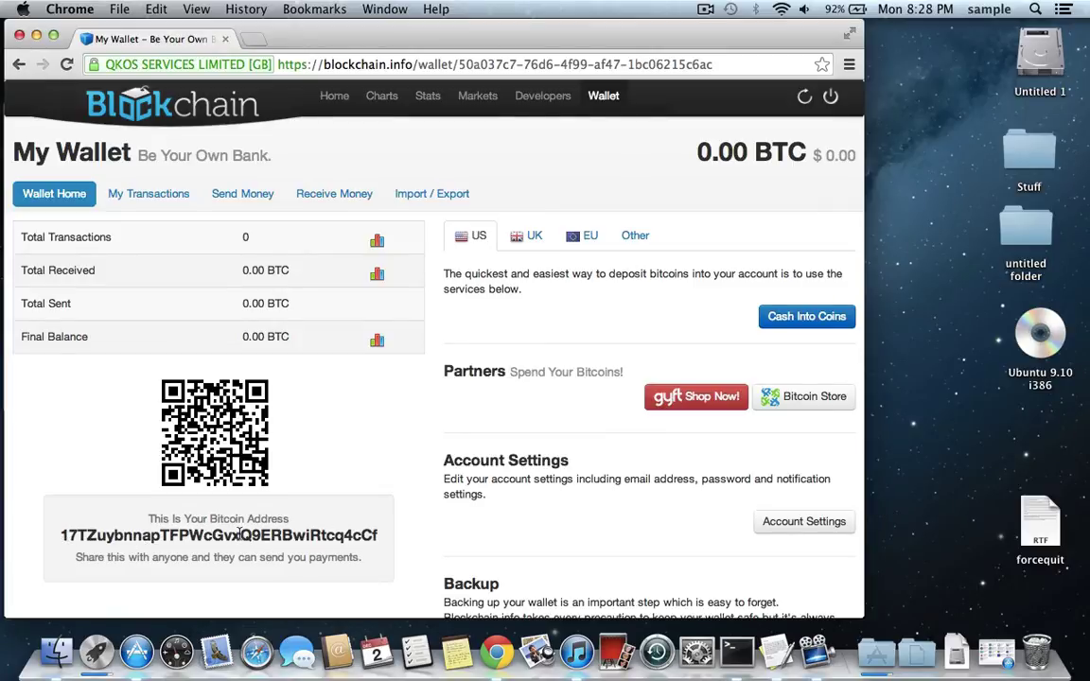
click(254, 40)
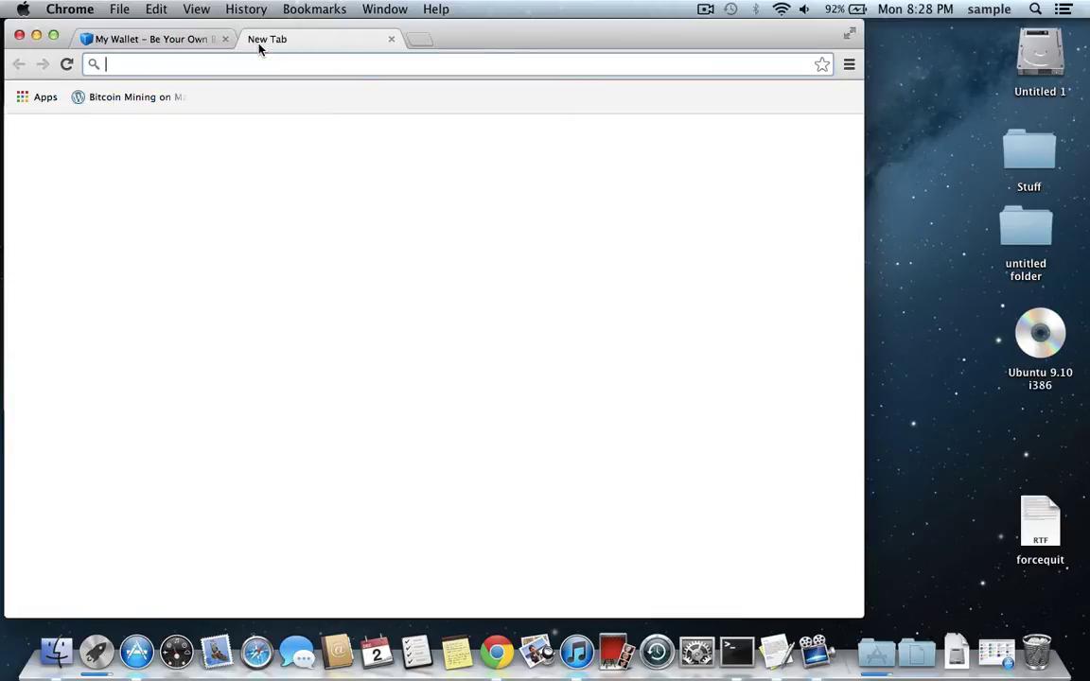
text(bit)
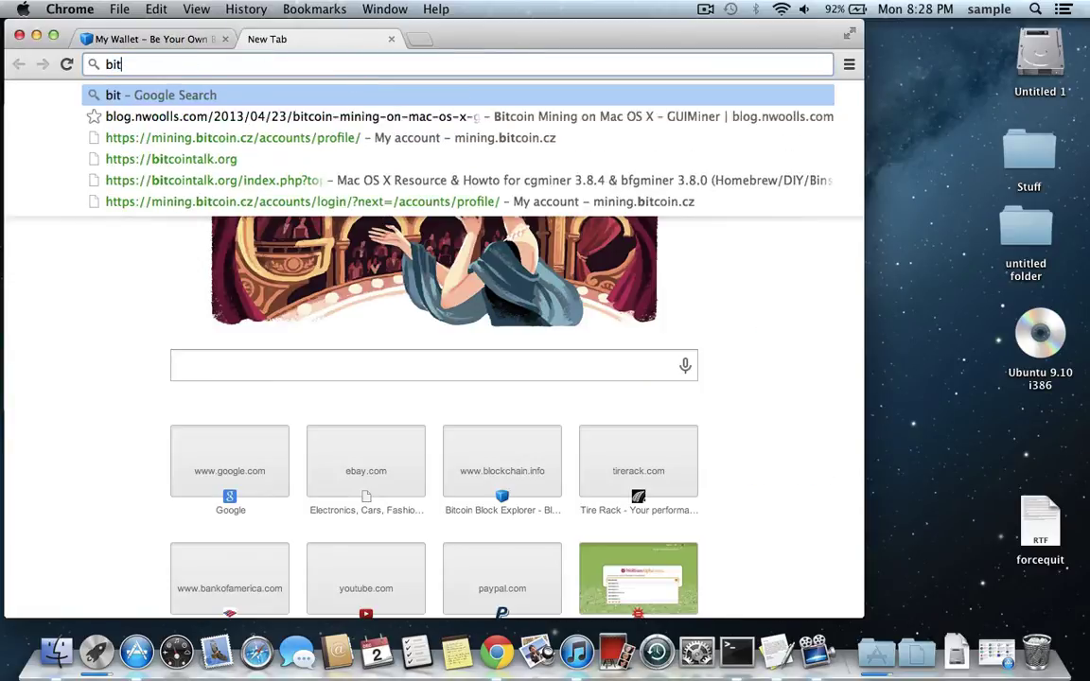
text(visitor.com)
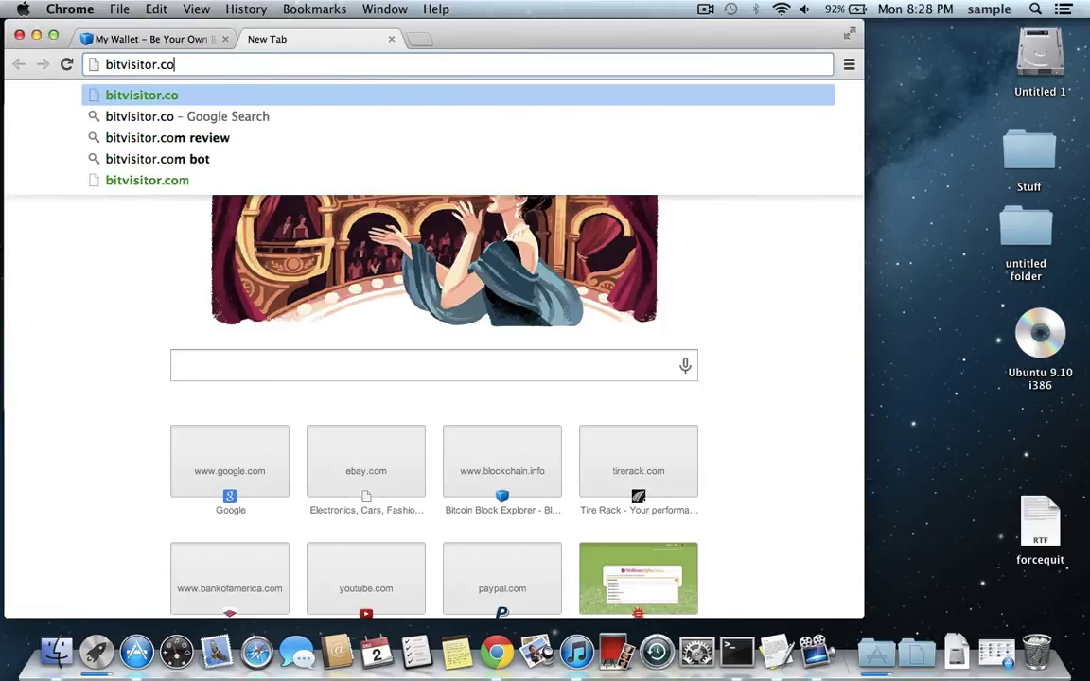
key(Return)
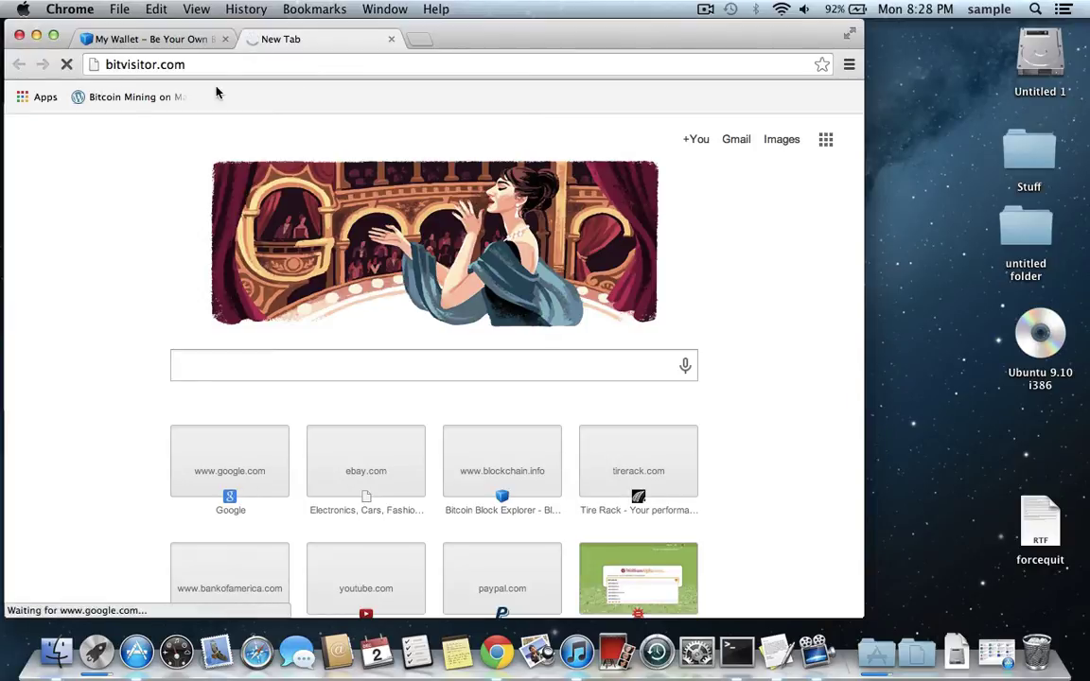
click(169, 40)
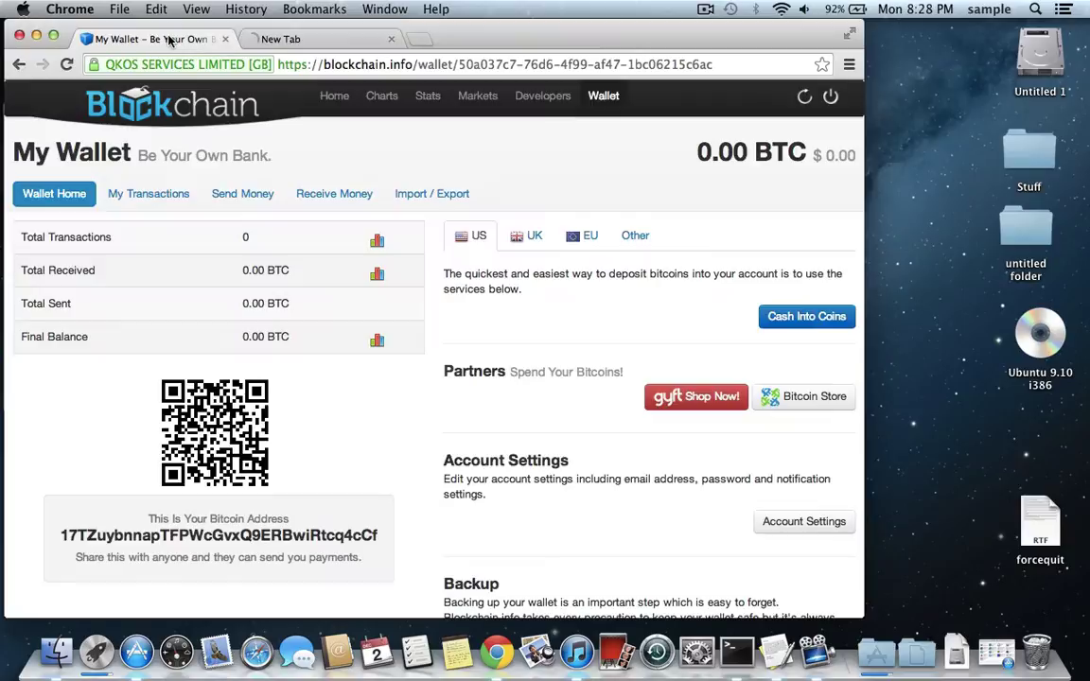
click(288, 40)
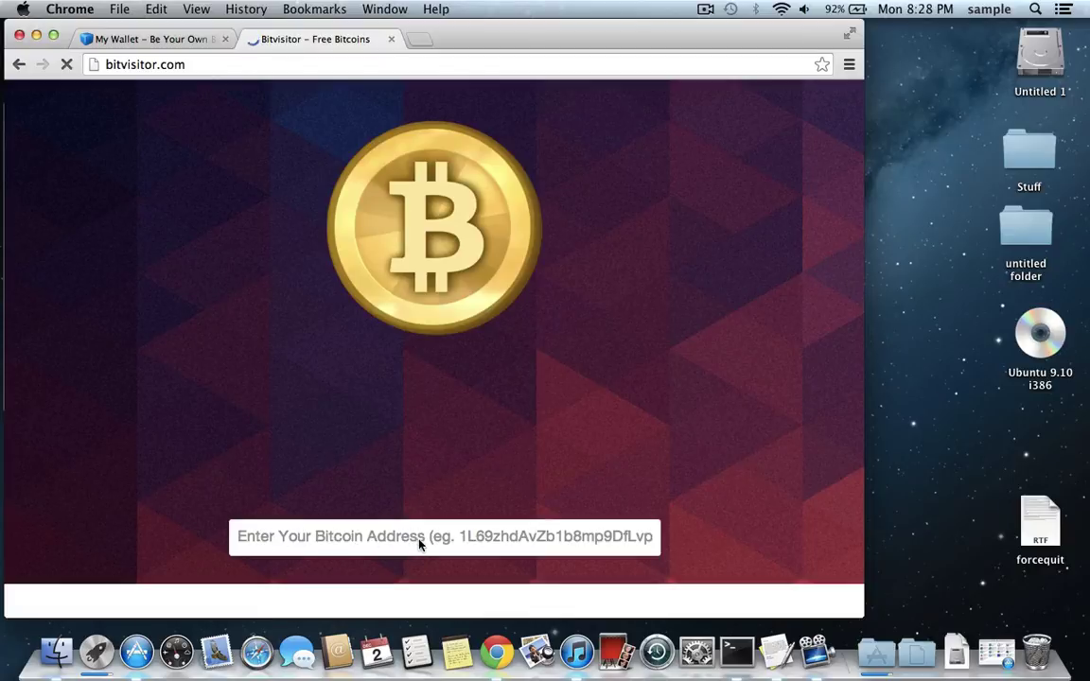
Step: Copy the wallet's Bitcoin address from the My Wallet home page
click(145, 36)
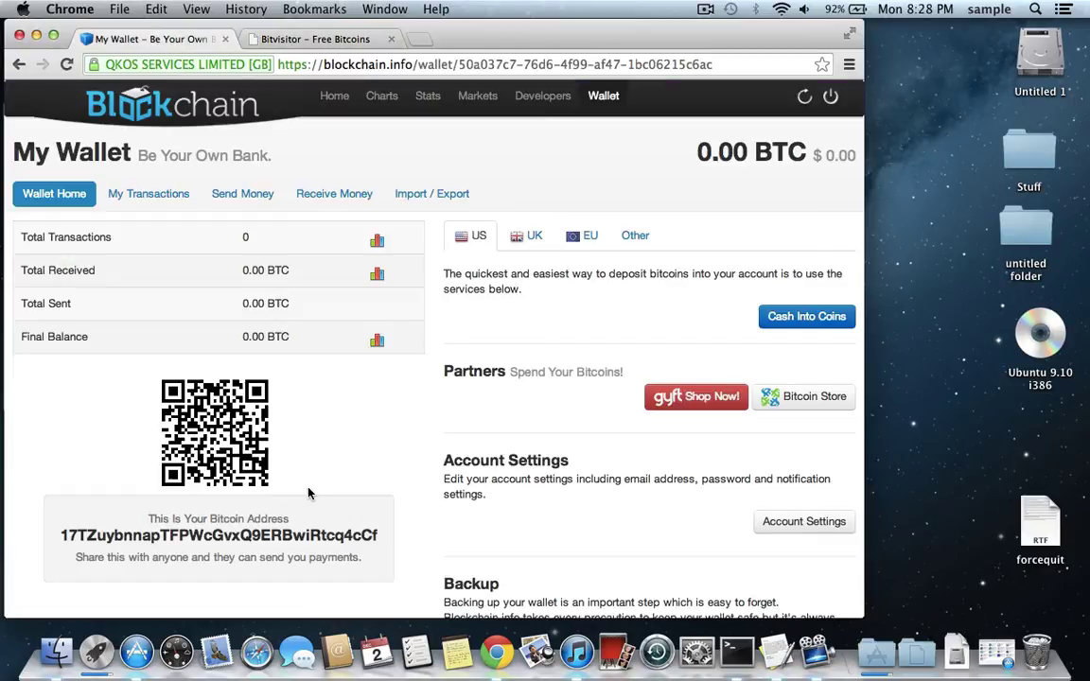
drag(379, 536, 60, 536)
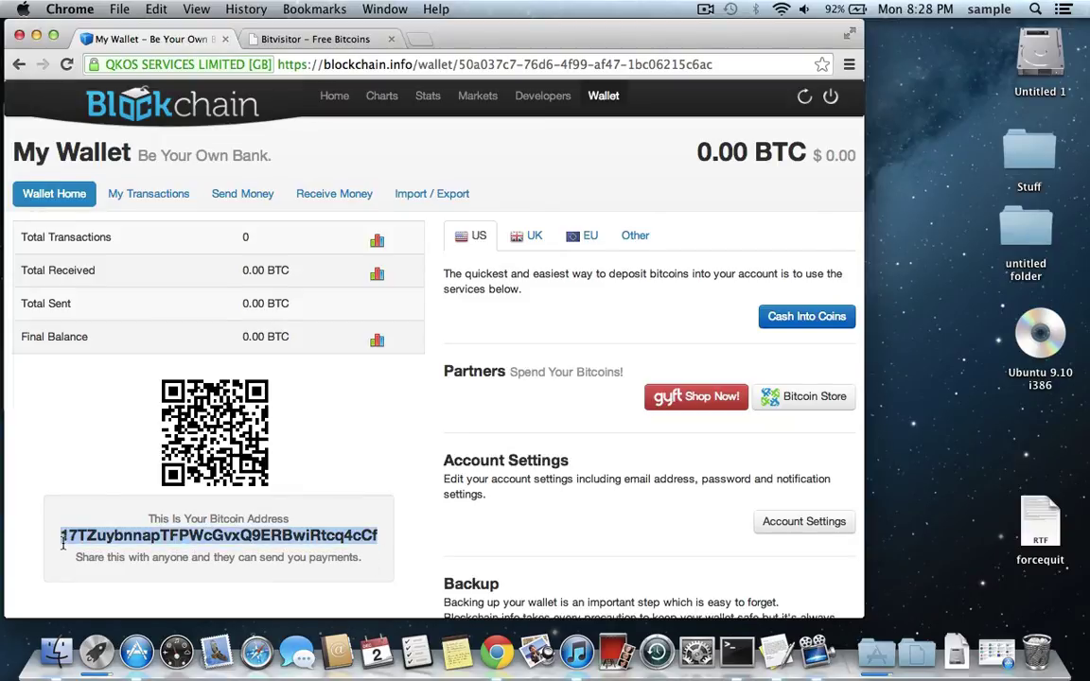
right_click(126, 535)
click(202, 512)
Step: Paste the copied Bitcoin address into Bitvisitor's address field and submit it
click(300, 37)
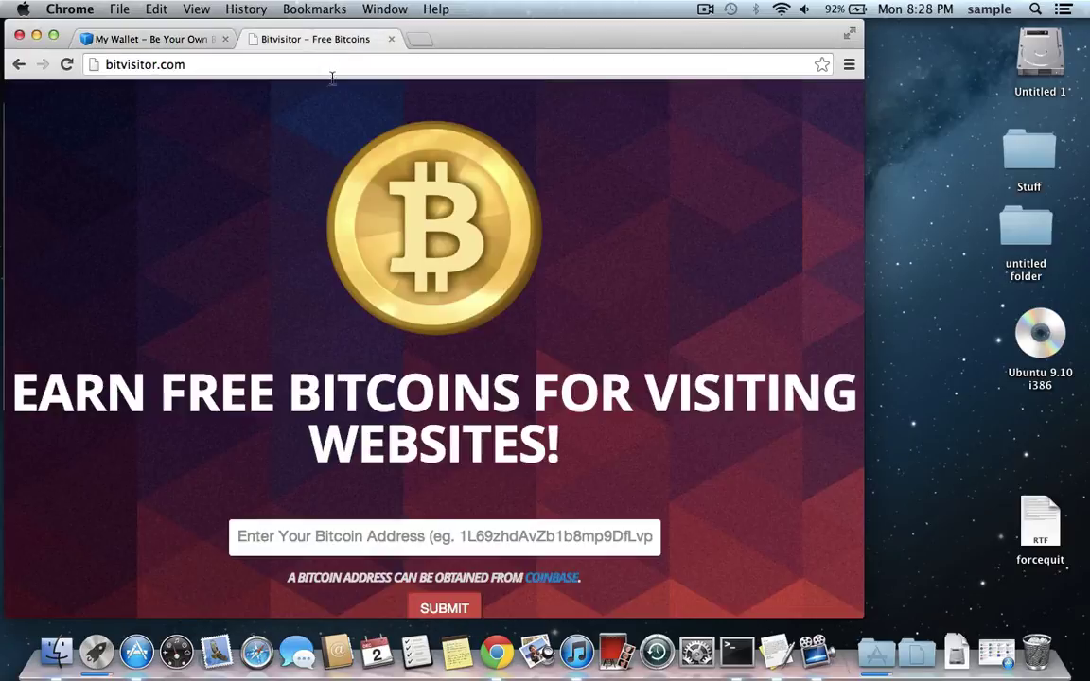
click(328, 537)
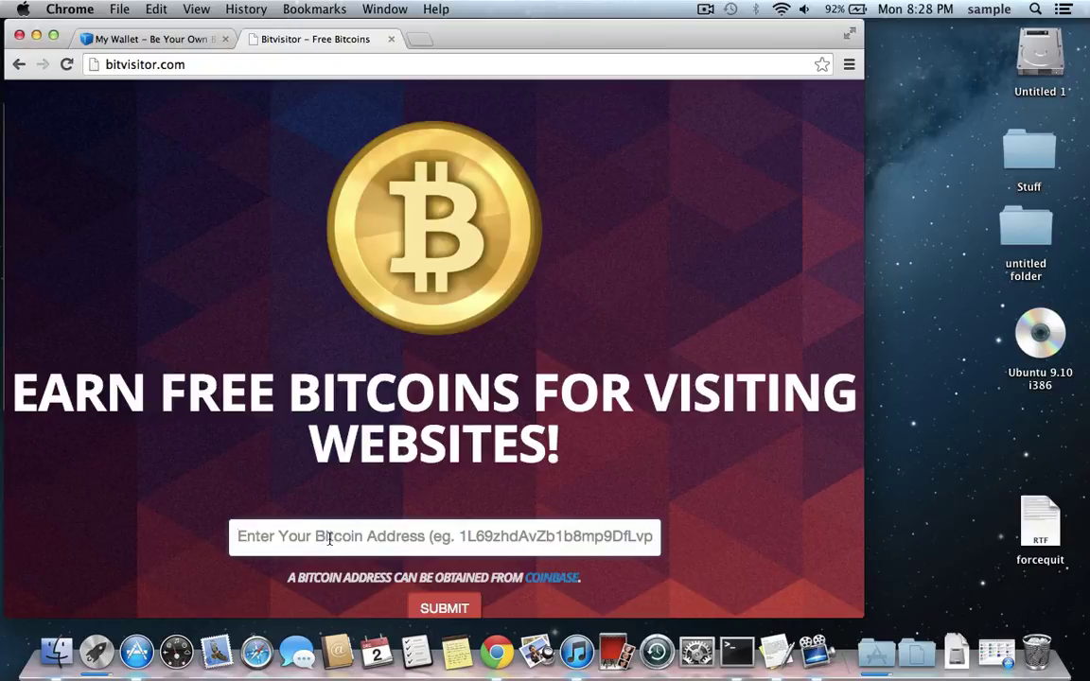
key(super+v)
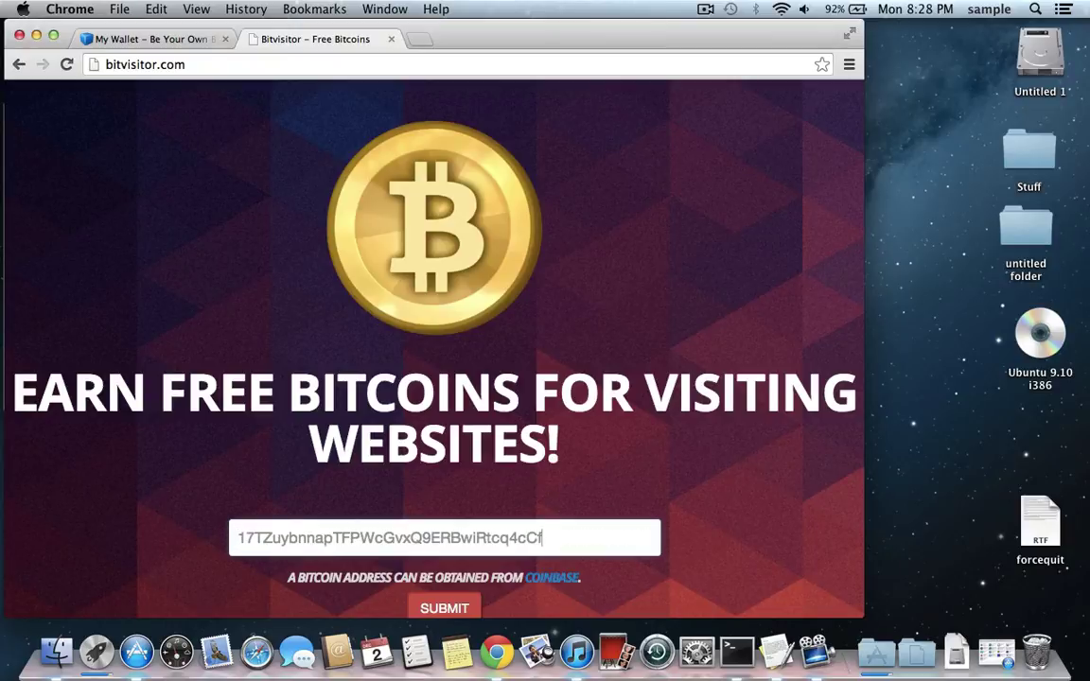
click(437, 613)
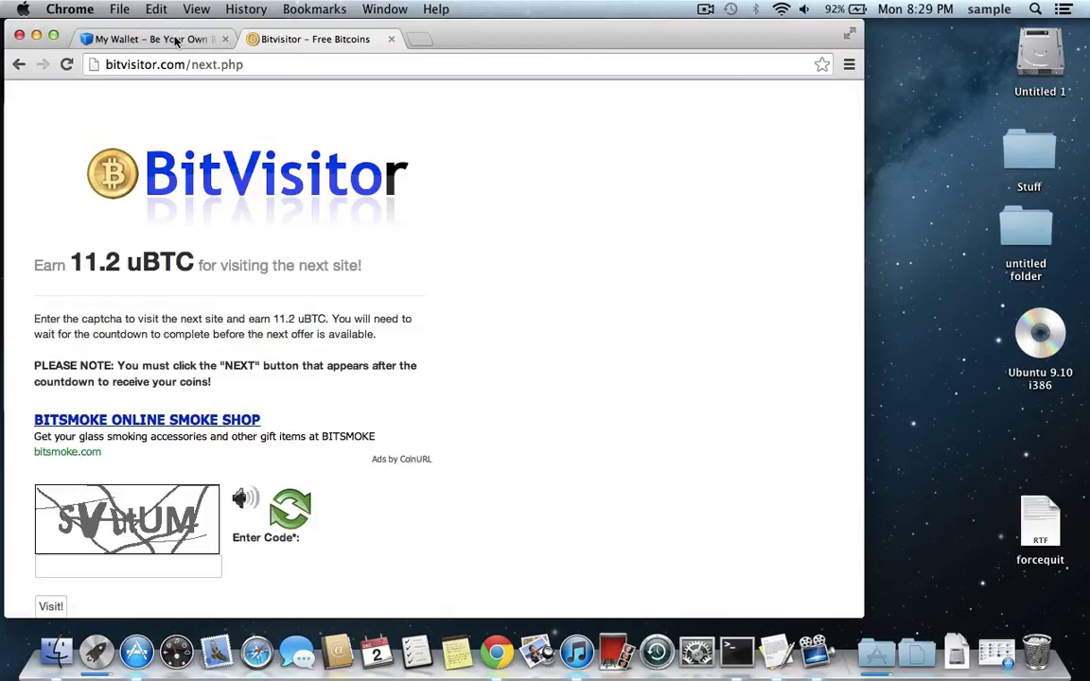
Step: Return to the Blockchain wallet, check its balance and view the summary of recent transactions
click(175, 40)
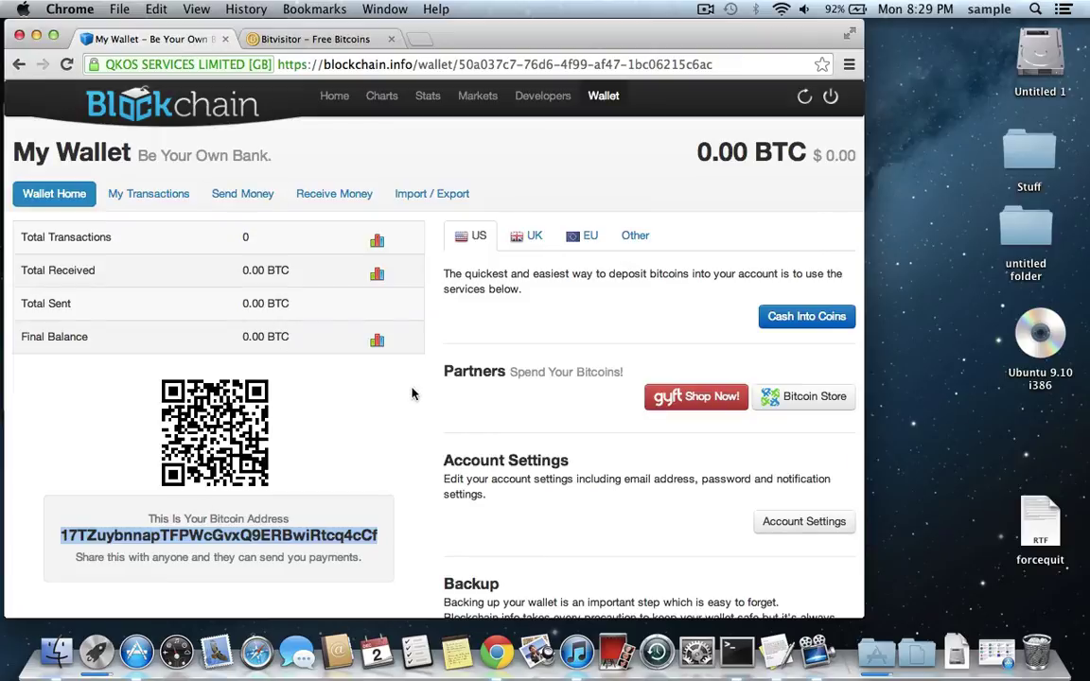
mouse_move(667, 154)
click(149, 194)
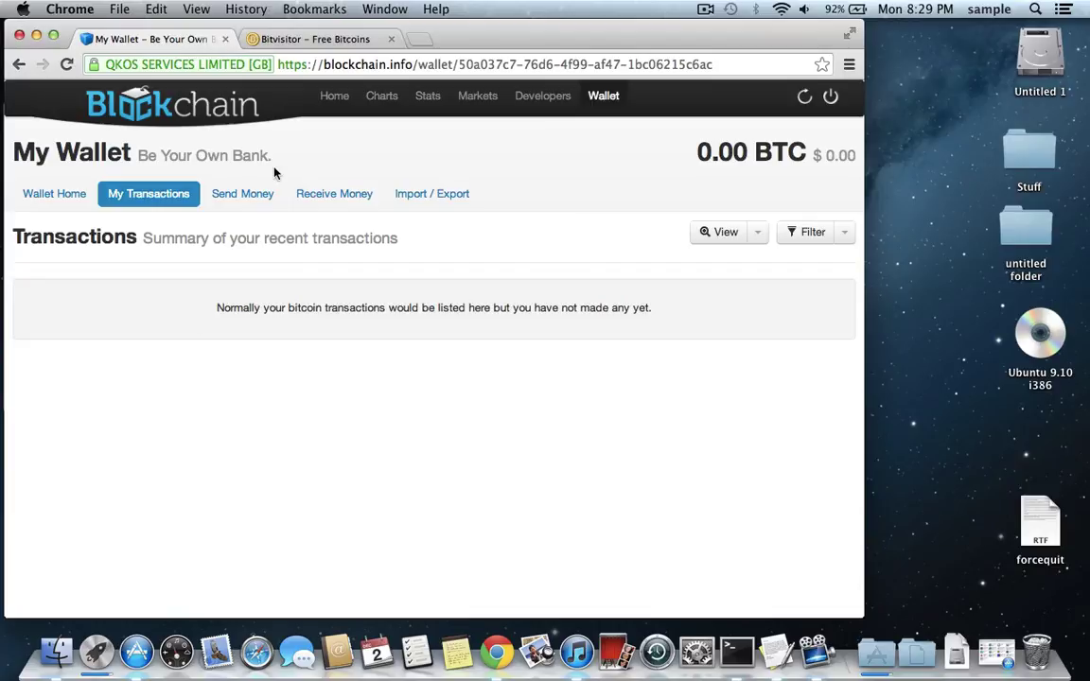
Step: View the wallet's Quick Send payment form, the Bitcoin address on Wallet Home and the Receive Money page
click(261, 197)
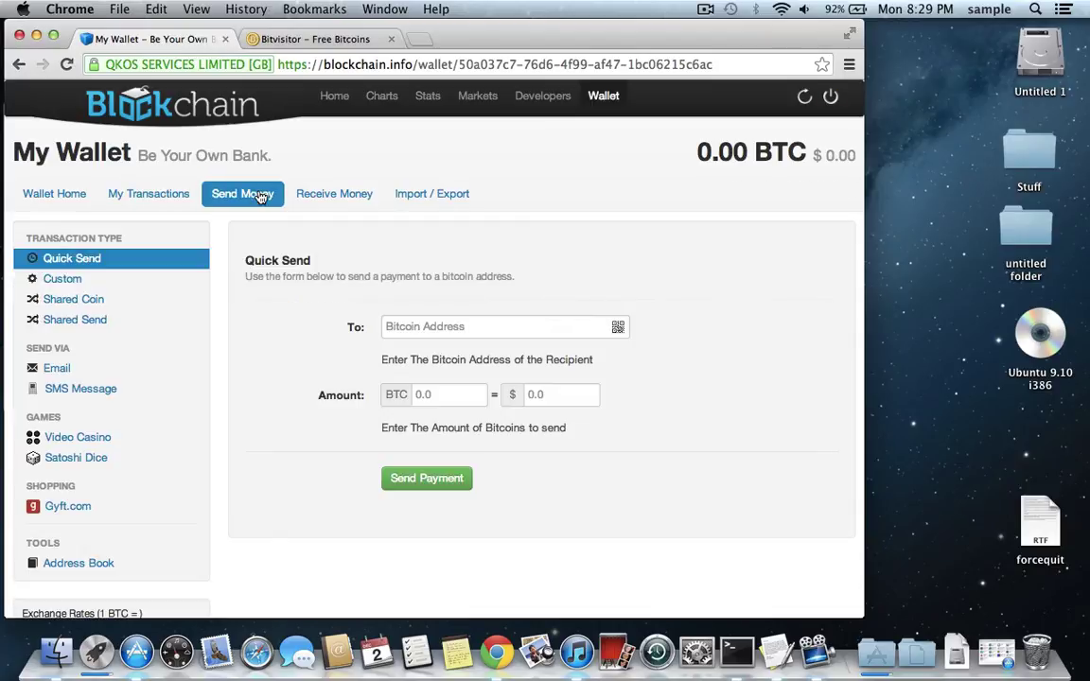
click(79, 198)
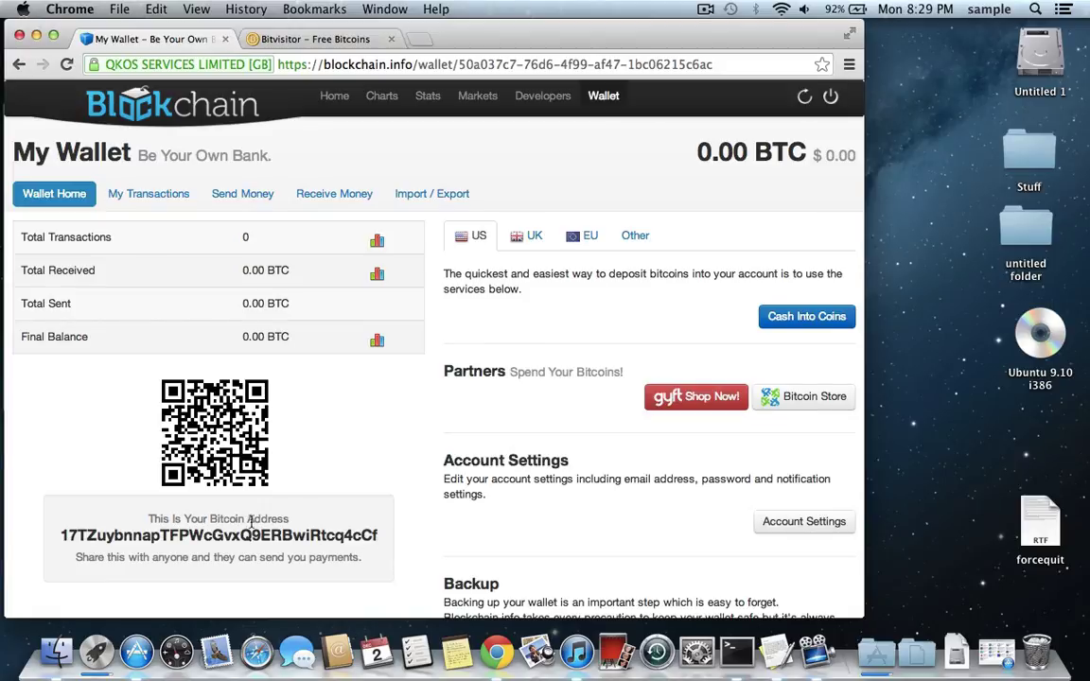
click(349, 195)
Step: Enter .00001 BTC as the Quick Send amount to check its dollar equivalent, and return to Wallet Home without sending a payment
click(210, 186)
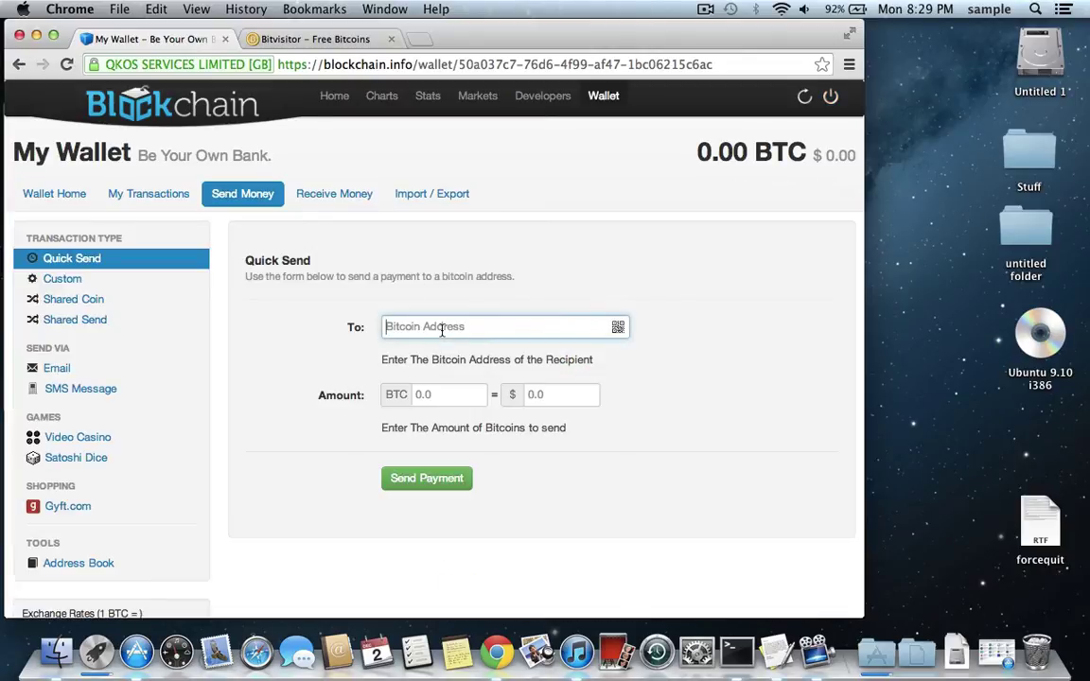
click(467, 397)
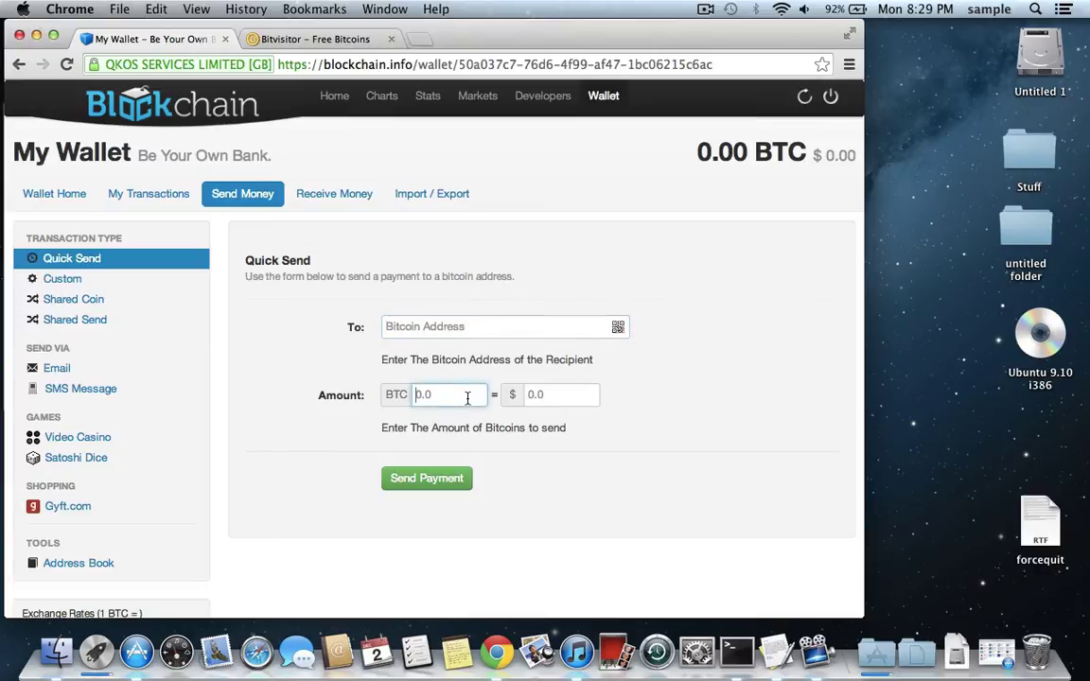
text(.00001)
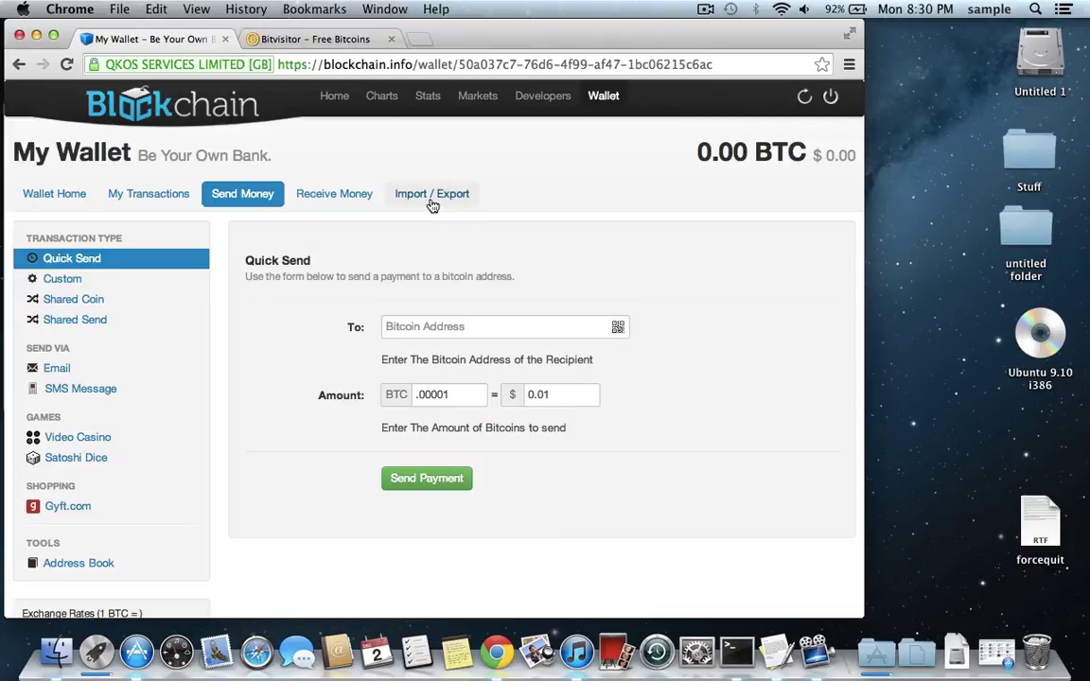
click(49, 195)
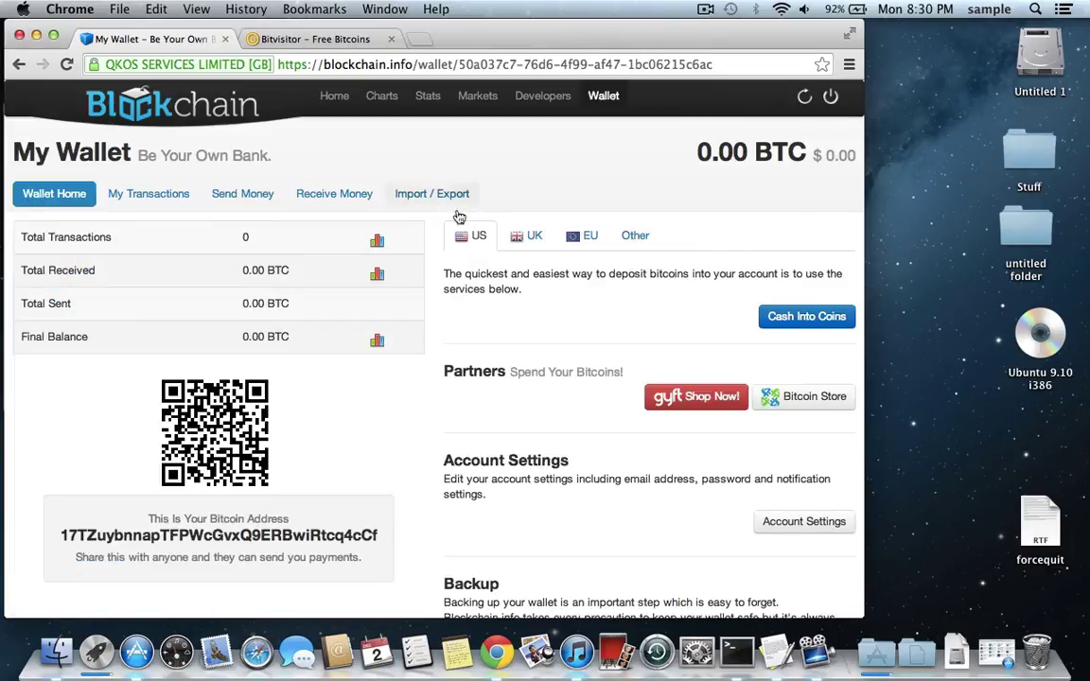